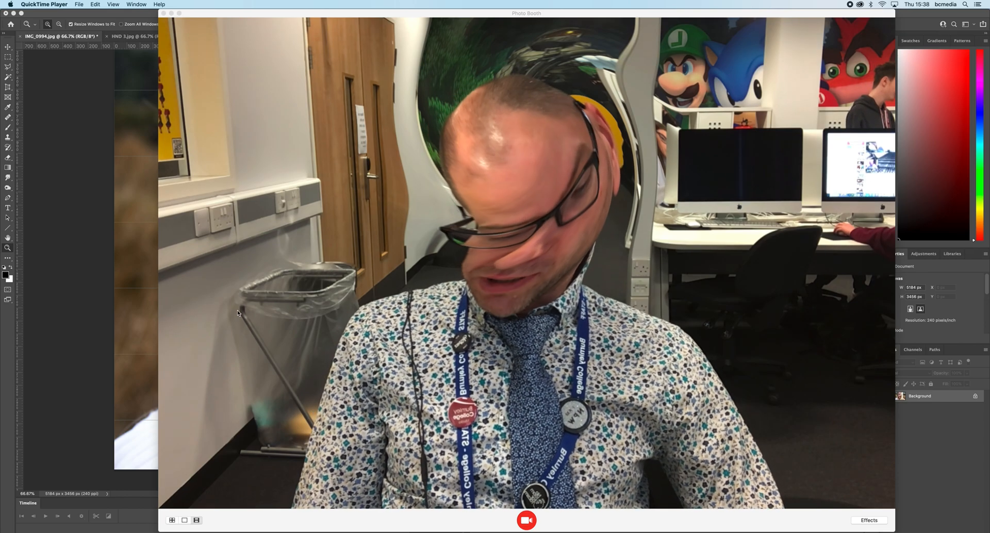
- Switch to Photoshop and duplicate the portrait's Background layer
key(super+Tab)
key(super+Tab)
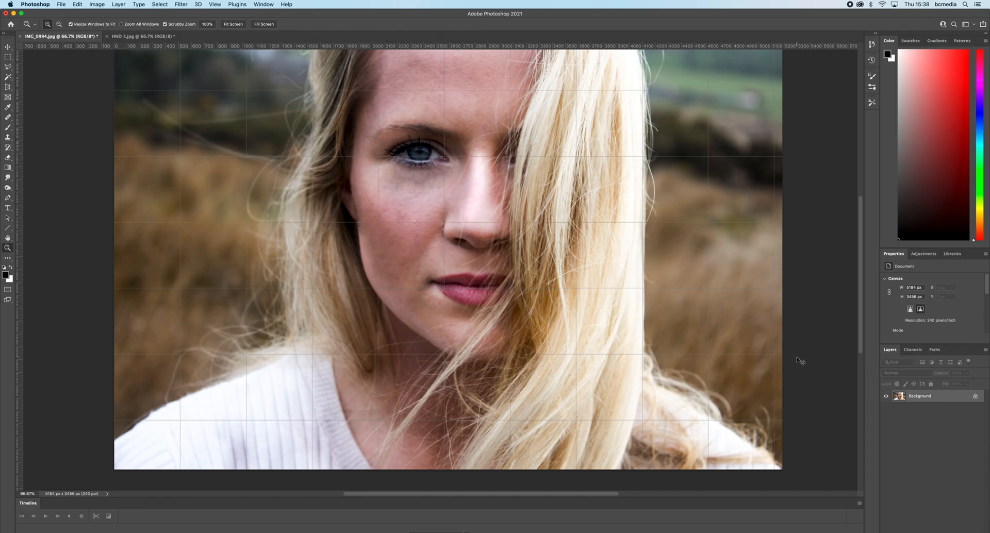
key(super+j)
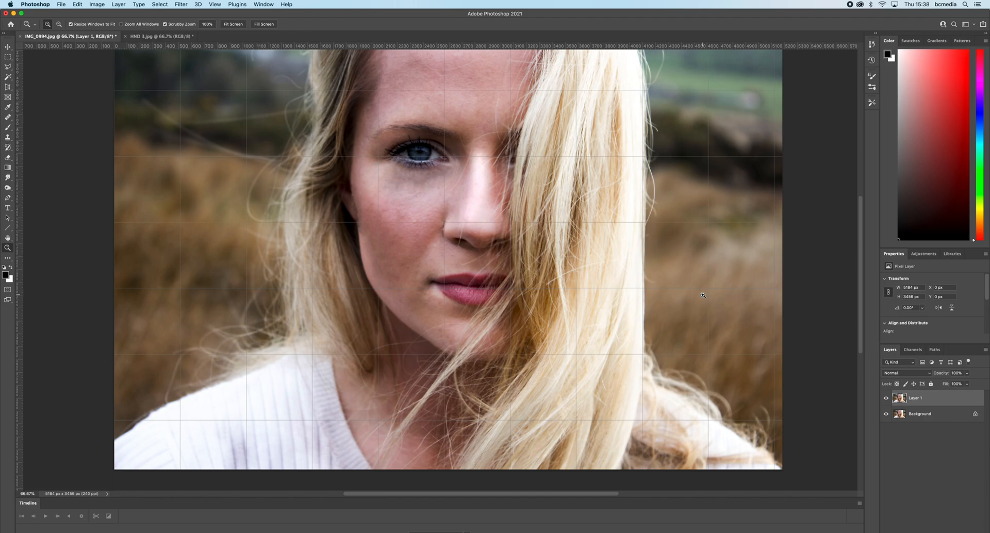
key(super+m)
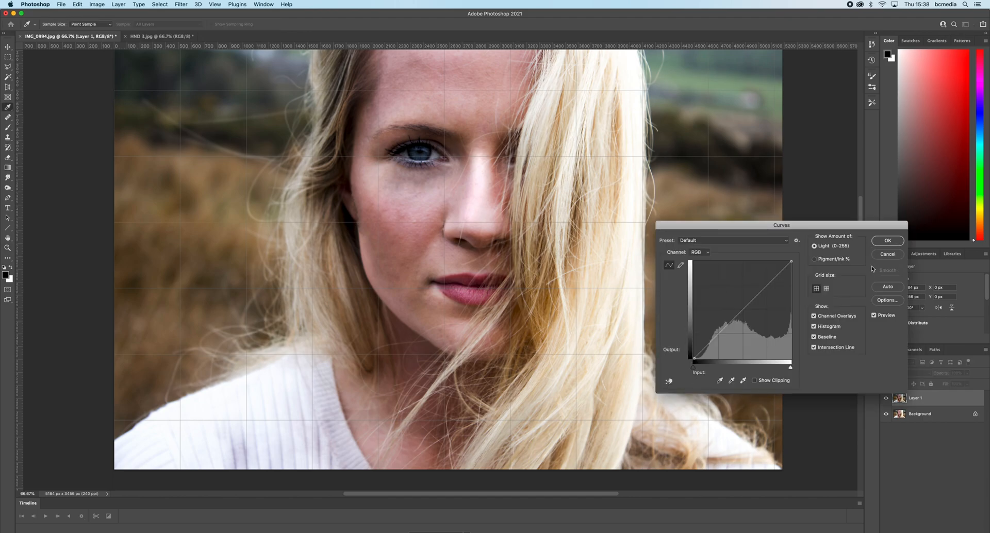
click(888, 255)
key(z)
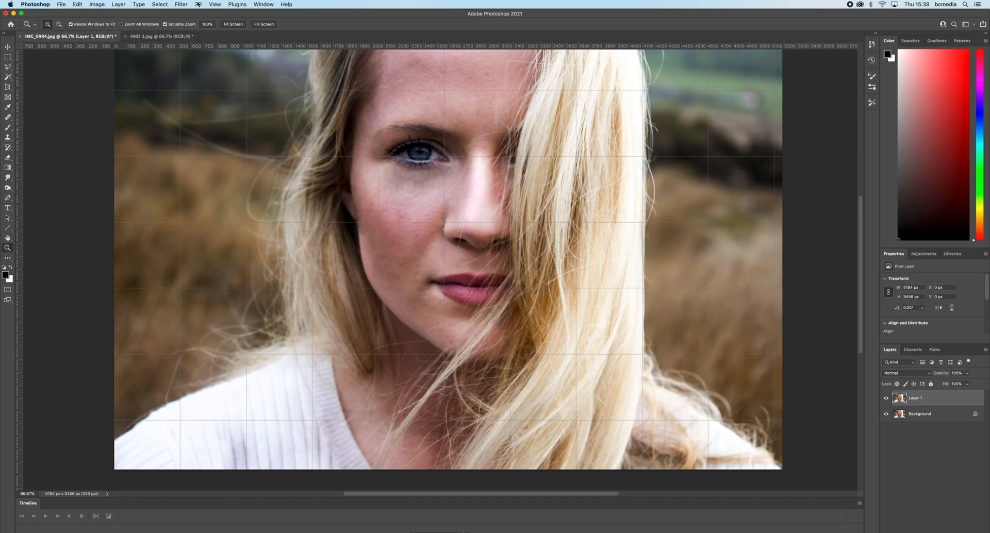
- Apply a High Pass filter with a radius of 30.3 pixels to the duplicated layer
click(181, 4)
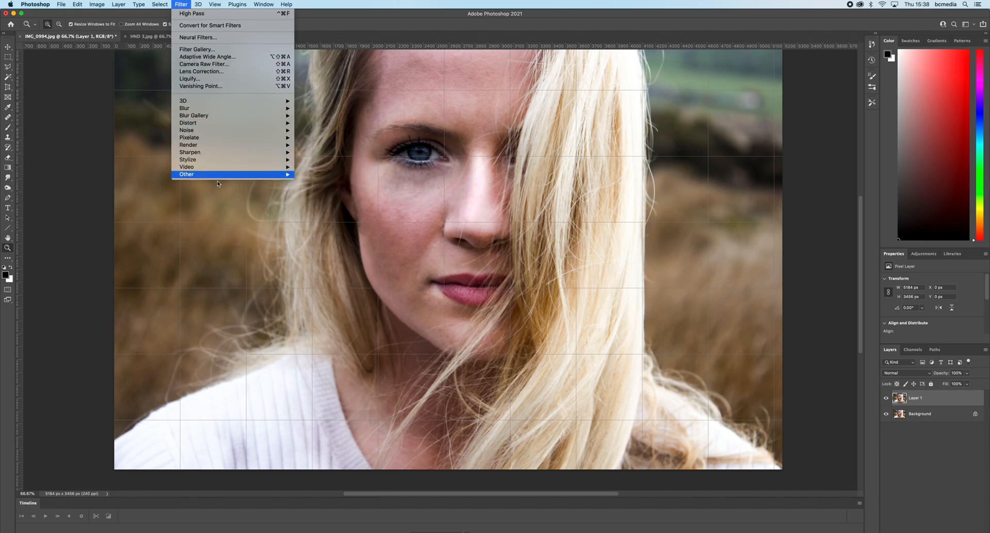
mouse_move(247, 175)
click(318, 177)
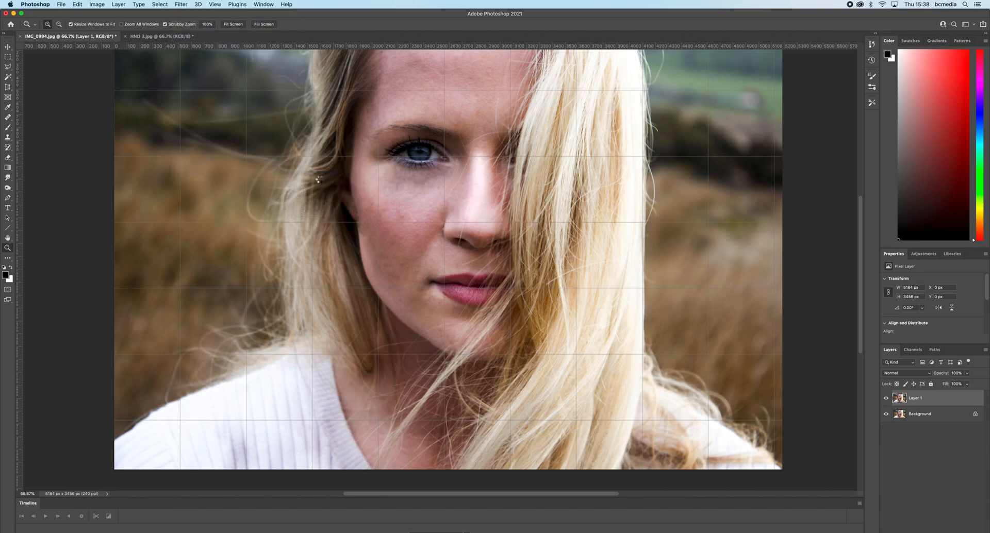
click(597, 181)
click(184, 5)
mouse_move(242, 175)
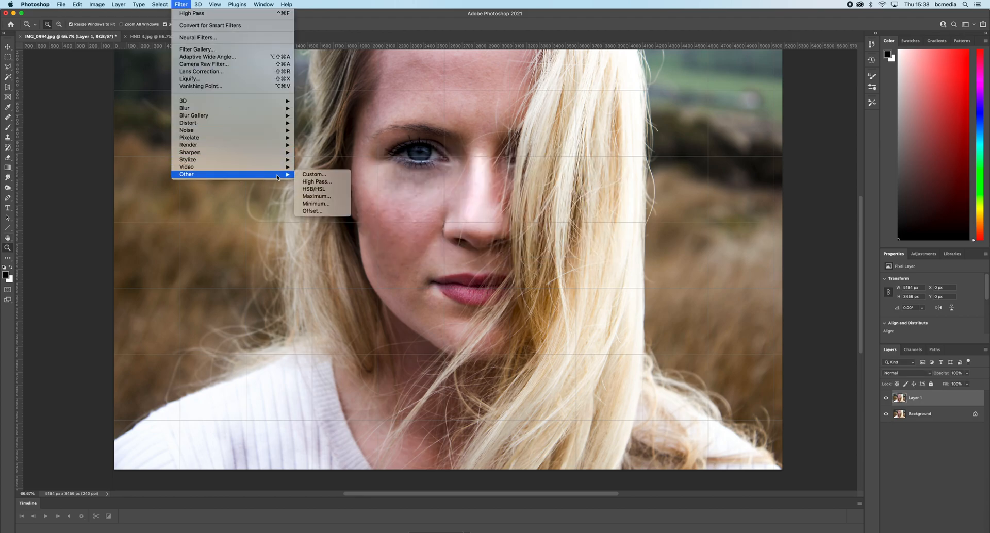
click(316, 182)
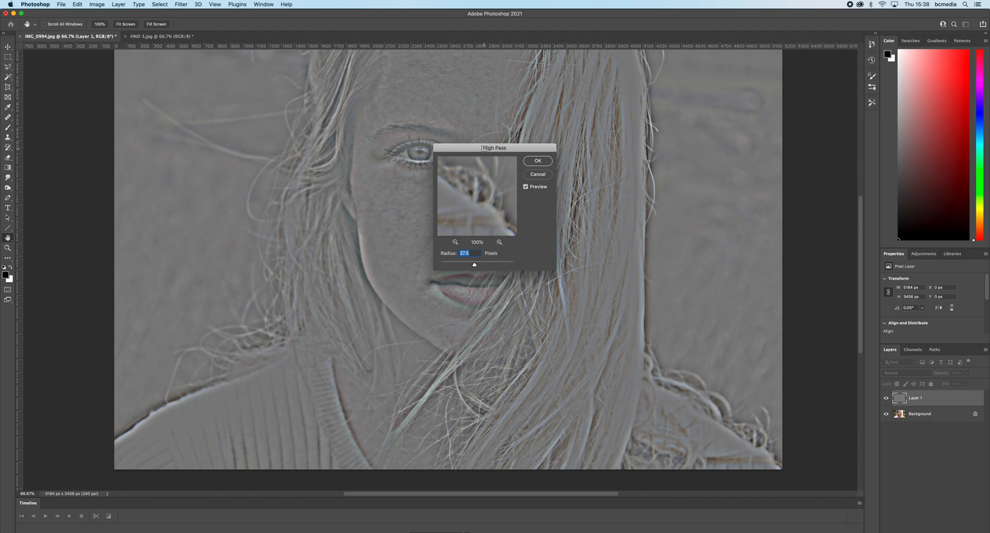
drag(484, 148, 678, 209)
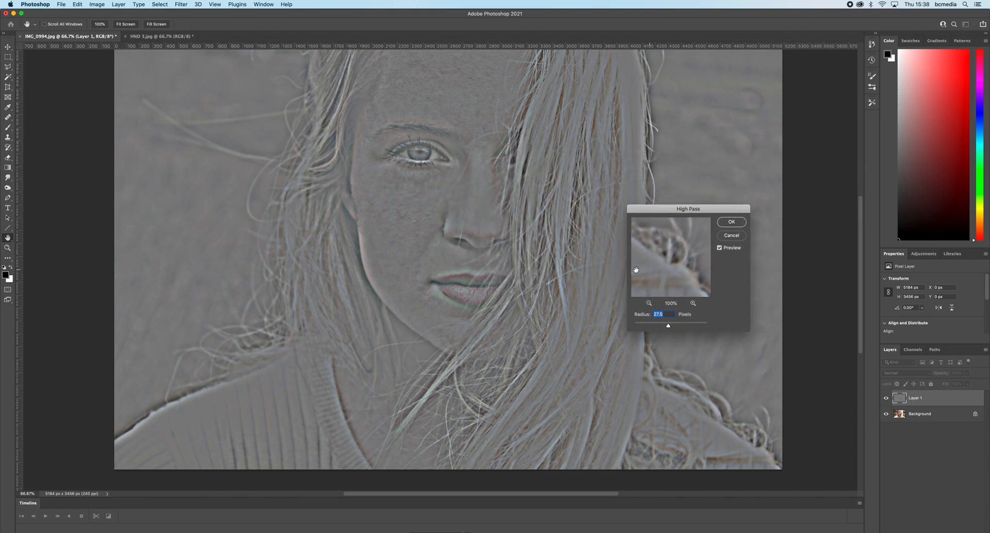
drag(668, 327, 670, 327)
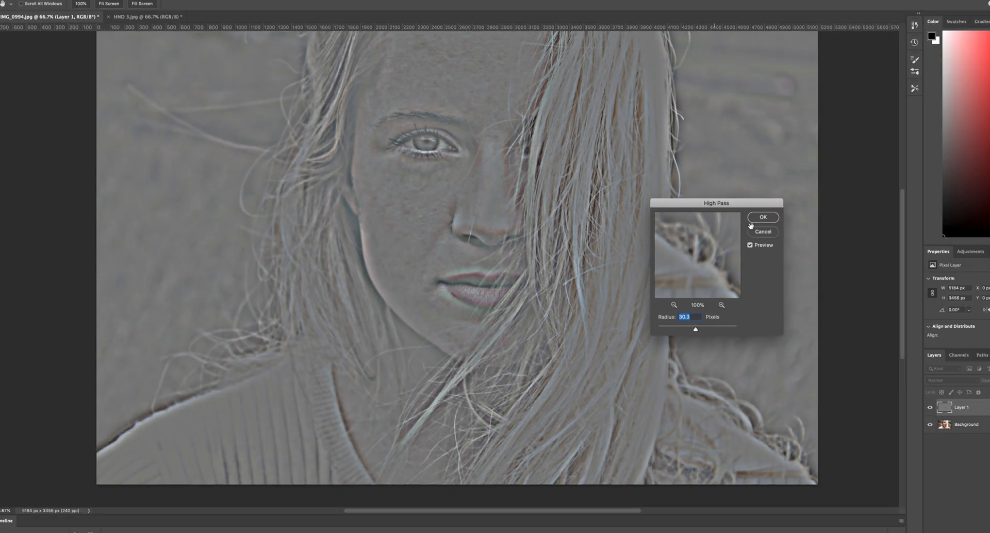
click(767, 219)
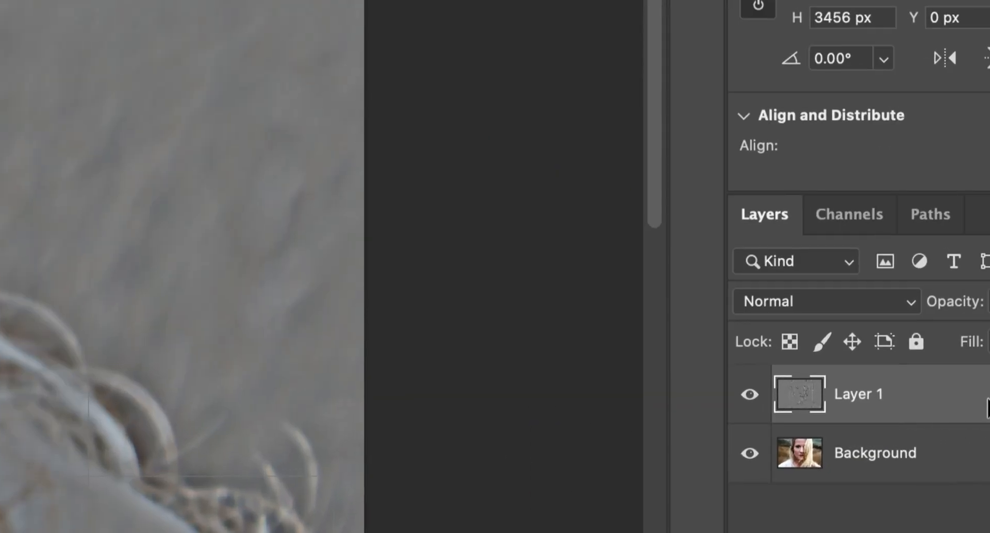
- Set the High Pass layer's blend mode to Overlay and merge it down into the Background
click(884, 304)
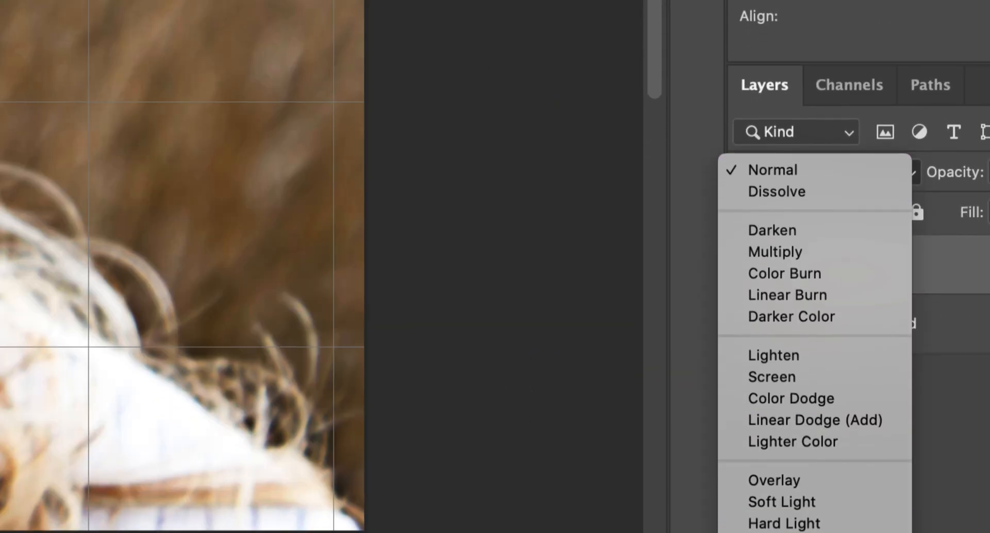
click(818, 478)
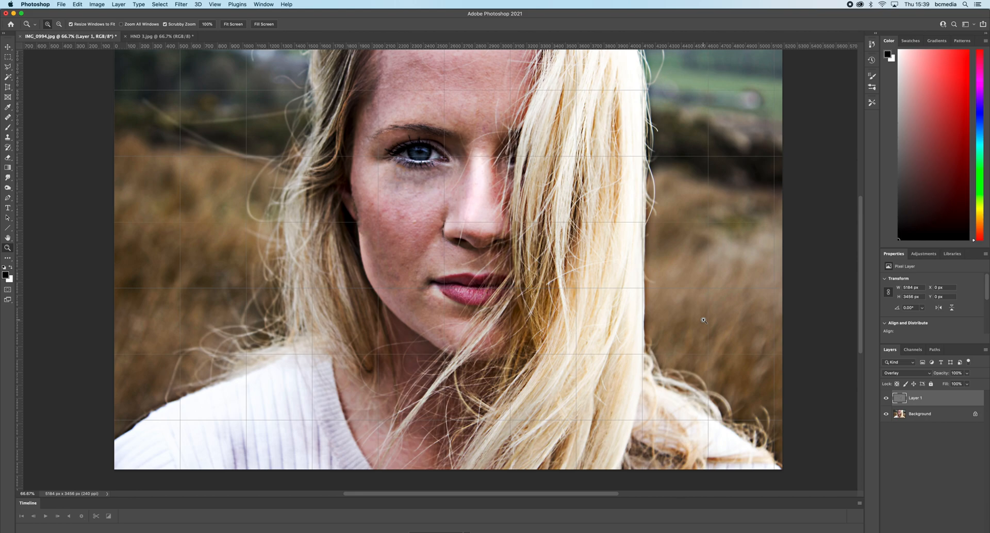
key(super+e)
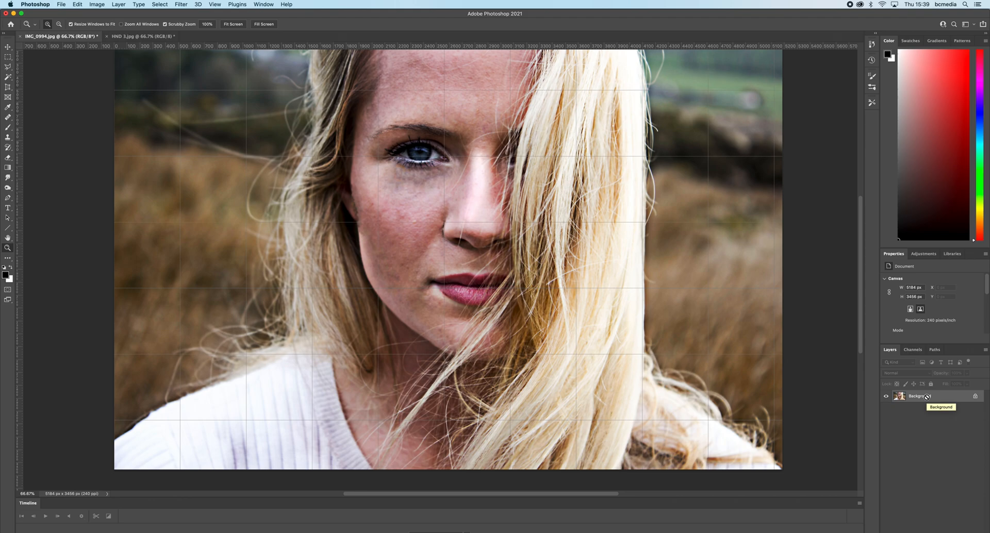
- Desaturate the merged image to black and white and duplicate it onto a new layer
key(shift+super+u)
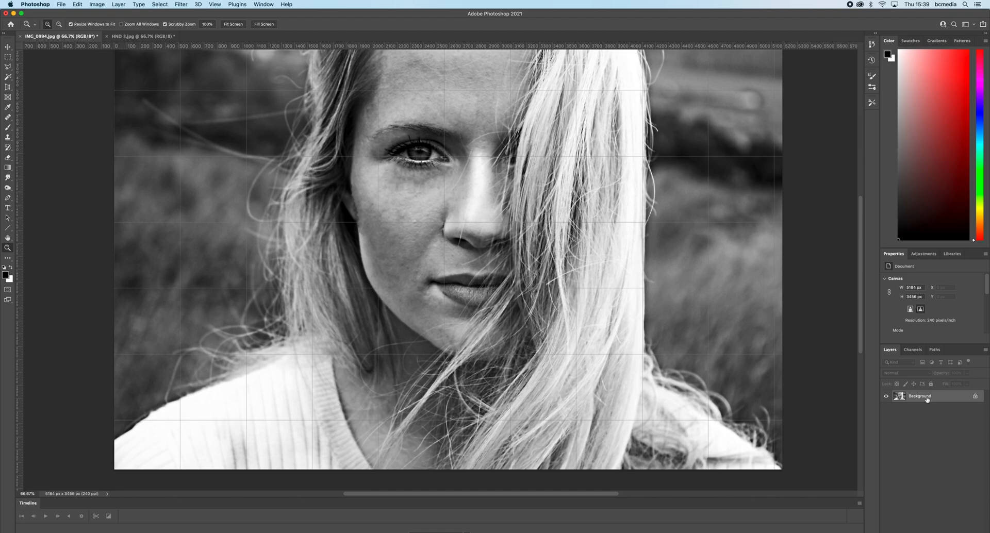
key(super+j)
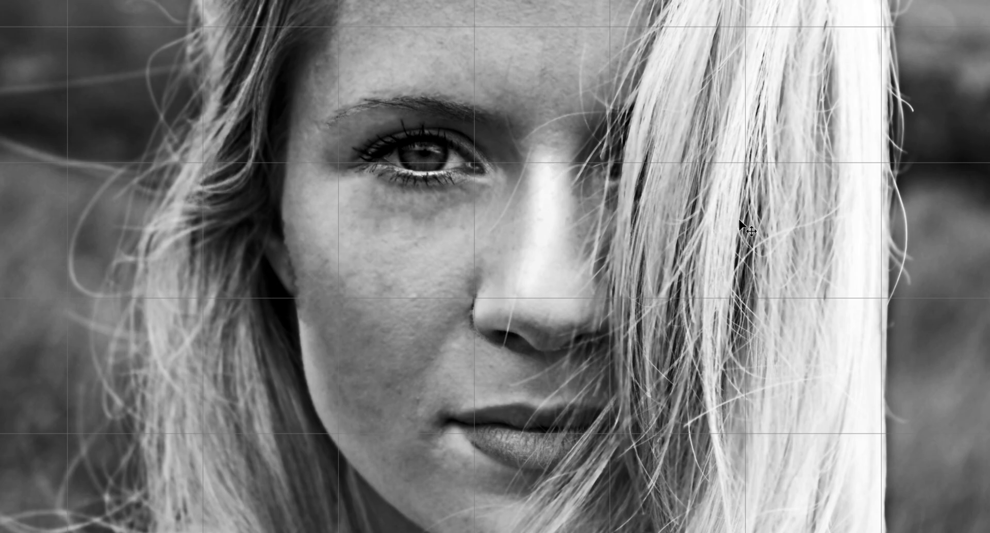
- Brighten the shadows and midtones of the duplicate with Curves, raising input 39 to output 74, and compare before and after
key(ctrl+m)
drag(843, 305, 544, 67)
drag(596, 228, 598, 217)
mouse_move(533, 286)
mouse_down()
mouse_move(521, 291)
mouse_move(518, 282)
mouse_up()
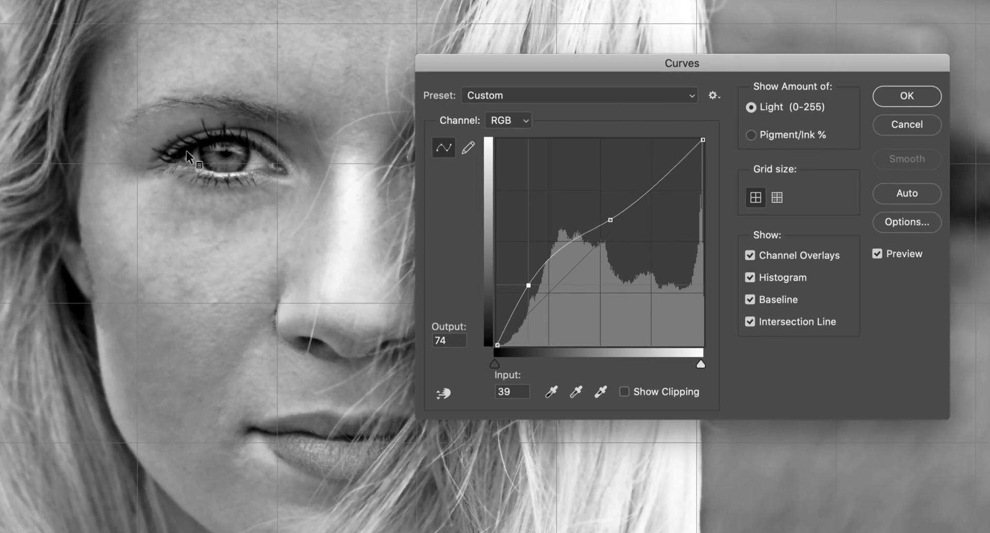
click(878, 253)
click(878, 252)
click(878, 252)
click(878, 253)
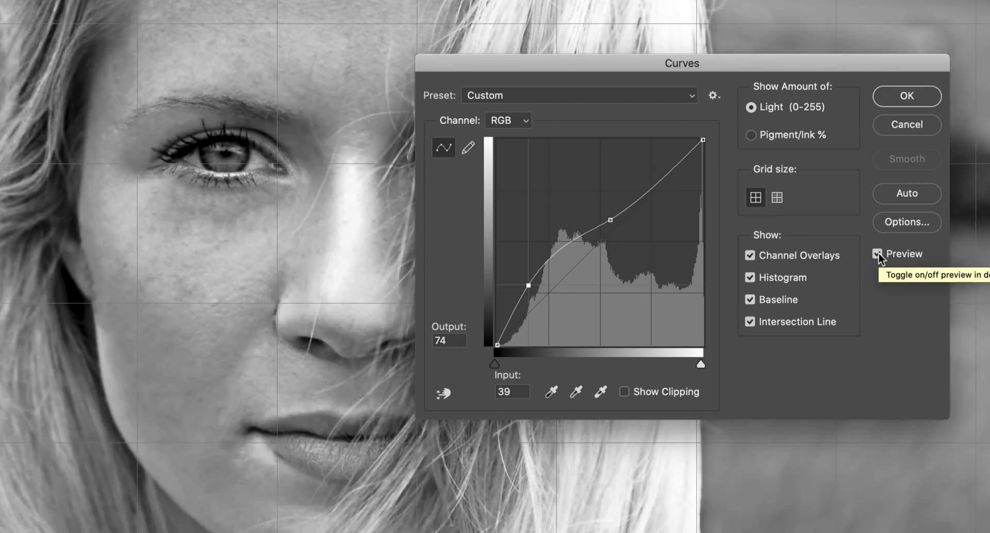
click(904, 98)
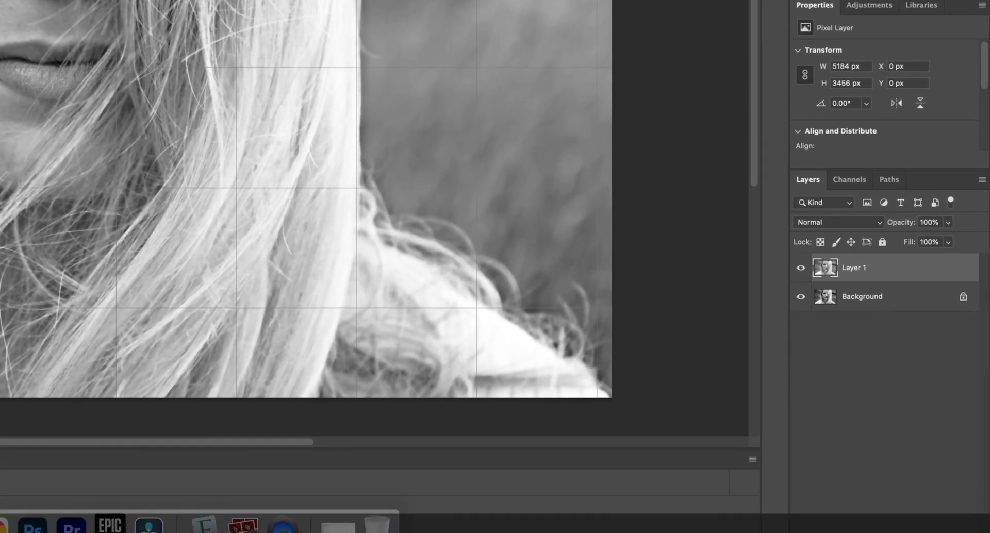
- Add a layer mask to the brightened layer and invert it to black
click(872, 527)
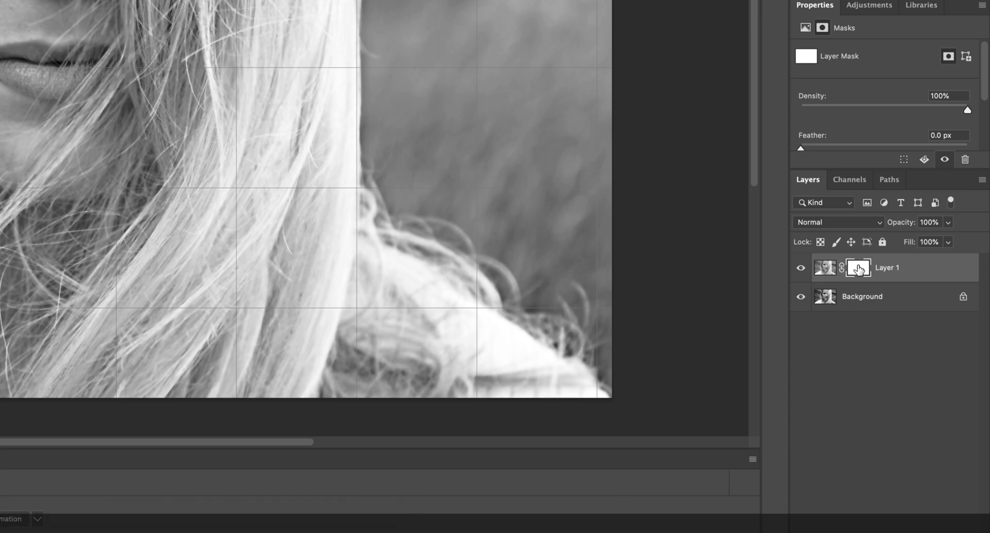
key(ctrl+i)
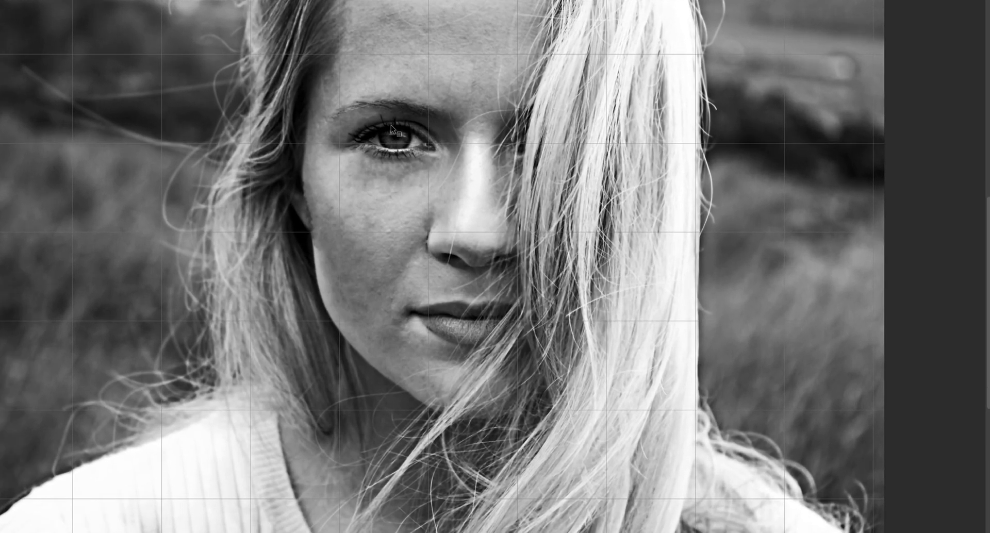
- Paint on the mask with a small white brush to reveal the brightening over the iris of the visible eye
click(391, 125)
key(b)
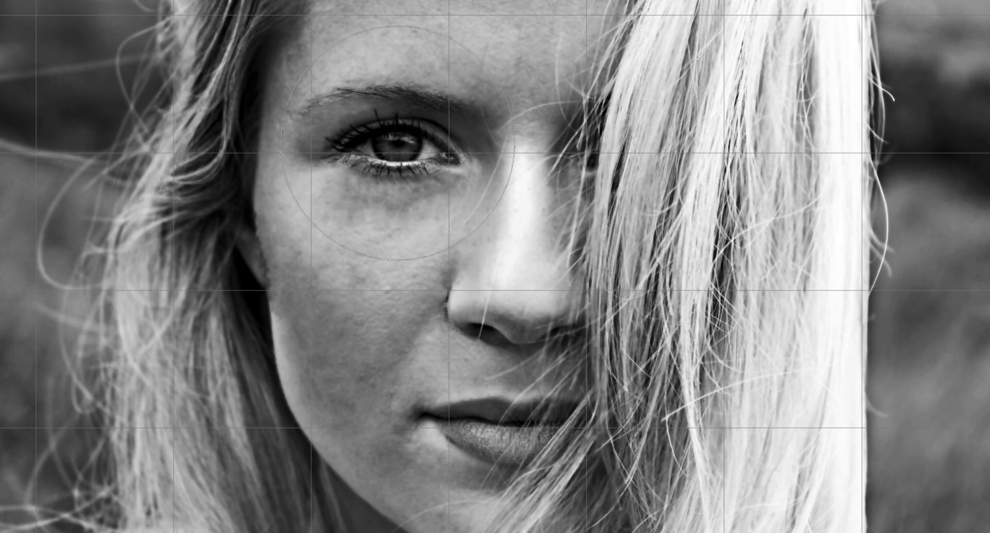
key(bracketleft)
key(bracketleft)
key(bracketleft)
key(bracketleft)
key(bracketleft)
key(bracketleft)
key(bracketleft)
key(bracketleft)
key(bracketleft)
key(bracketleft)
key(bracketleft)
key(bracketleft)
mouse_move(399, 149)
mouse_down()
mouse_move(388, 148)
mouse_move(407, 146)
mouse_move(384, 147)
mouse_move(409, 146)
mouse_up()
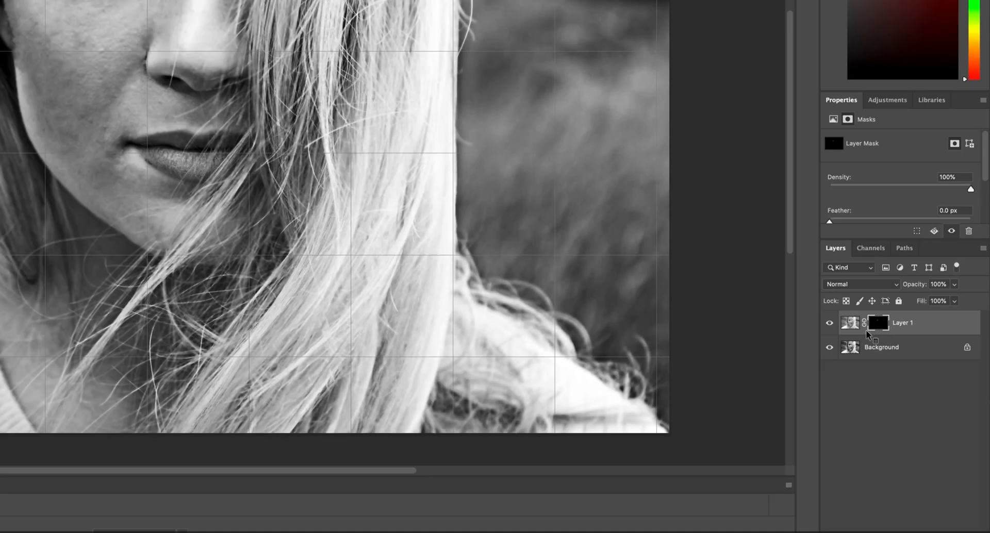
right_click(755, 356)
click(917, 388)
click(852, 324)
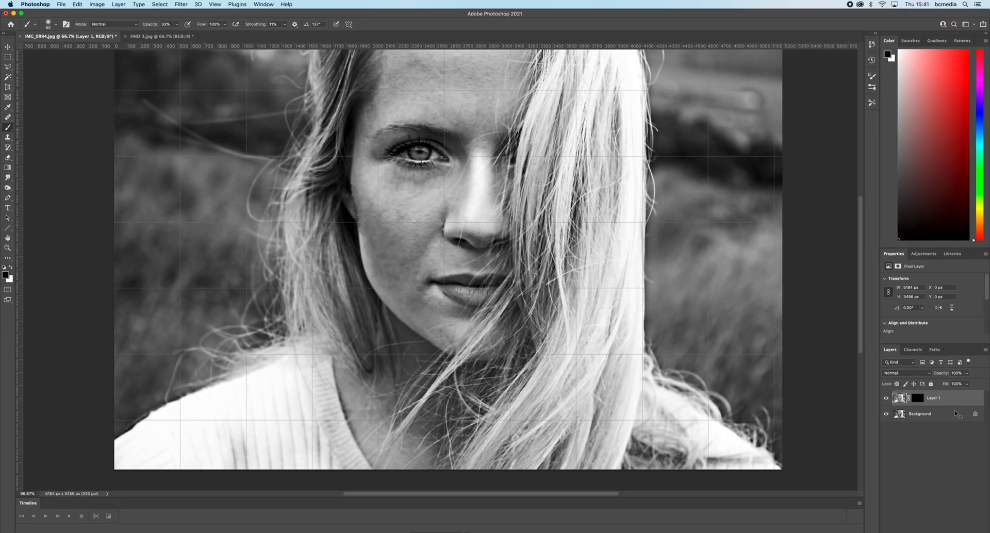
- Duplicate the Background layer and move the copy above Layer 1
click(936, 415)
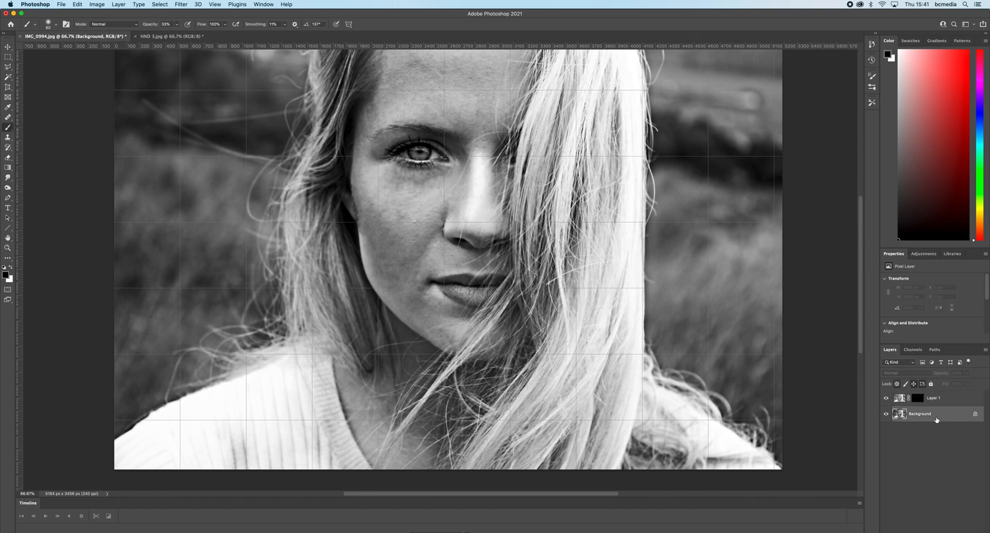
key(super+j)
drag(956, 414, 955, 395)
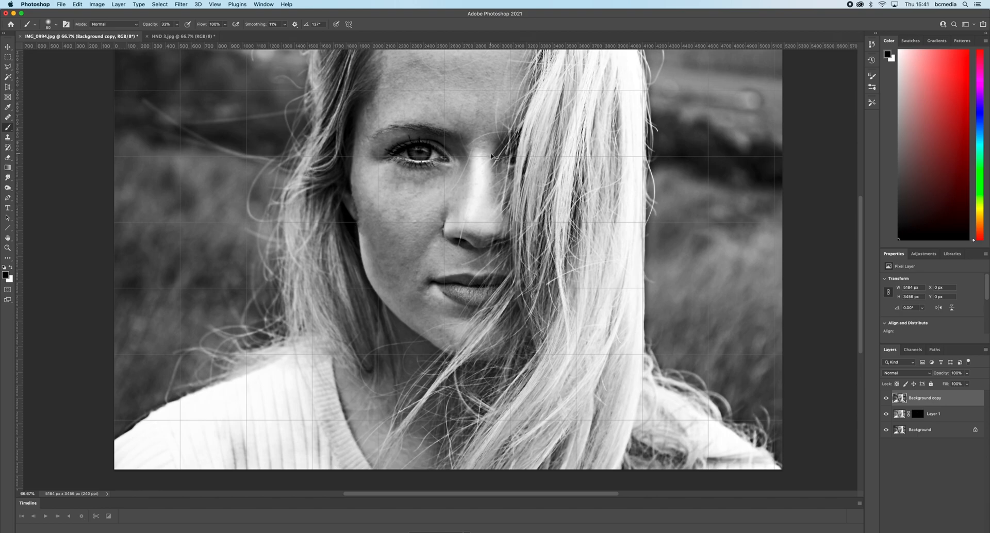
- Darken the Background copy with Curves, lowering input 160 to output 117
key(super+m)
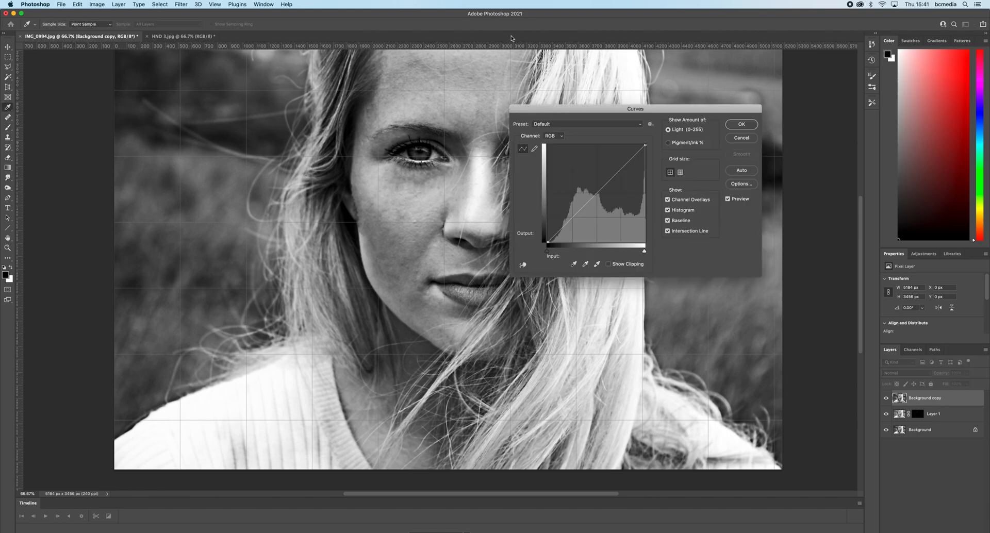
drag(553, 113, 802, 260)
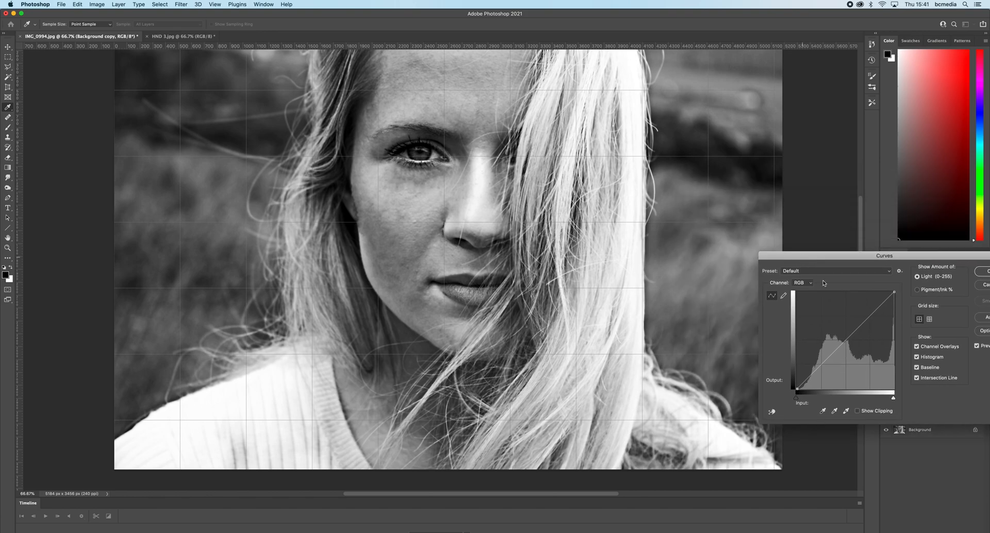
drag(854, 341, 856, 343)
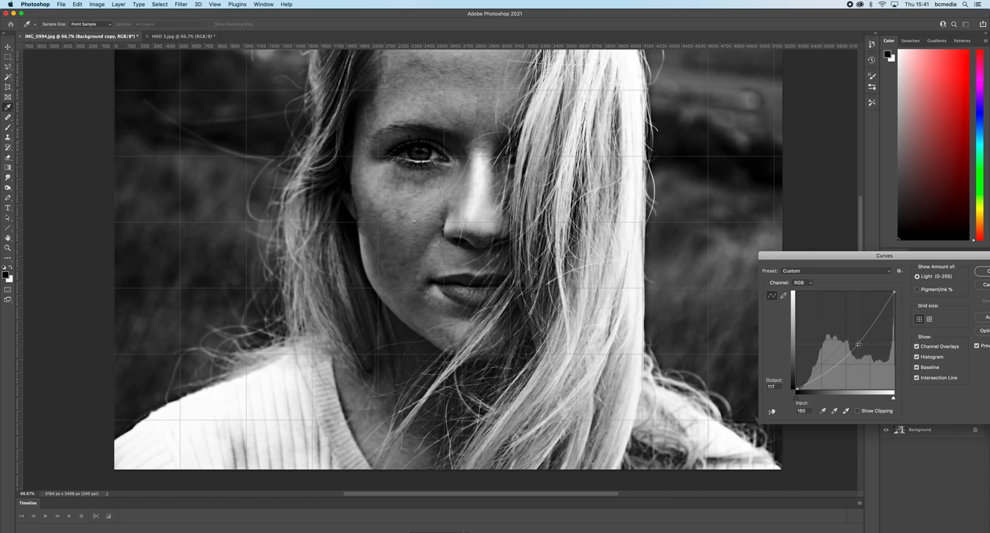
drag(950, 256, 861, 232)
click(902, 249)
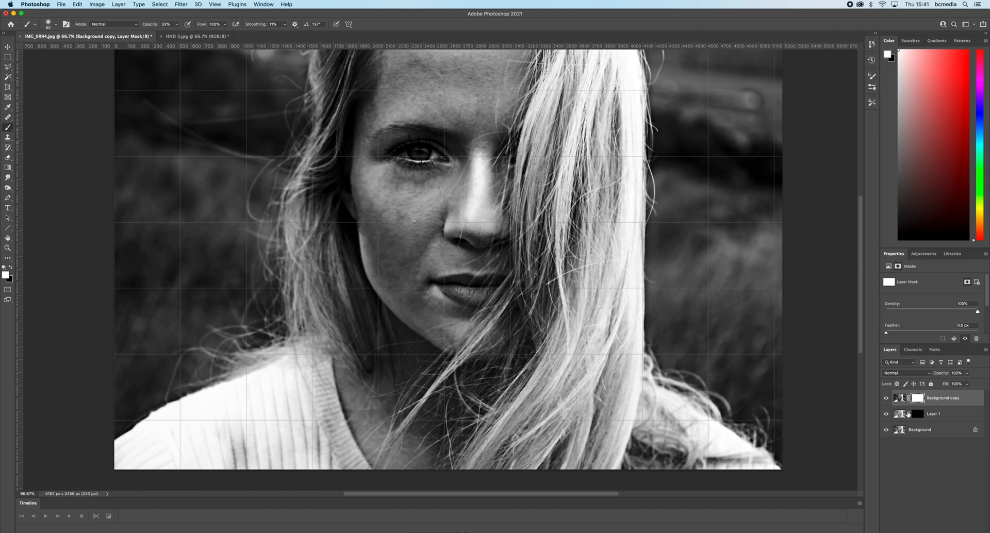
- Hide the darkened copy with an inverted layer mask and paint it back over the scenery on both sides with a large brush
key(super+i)
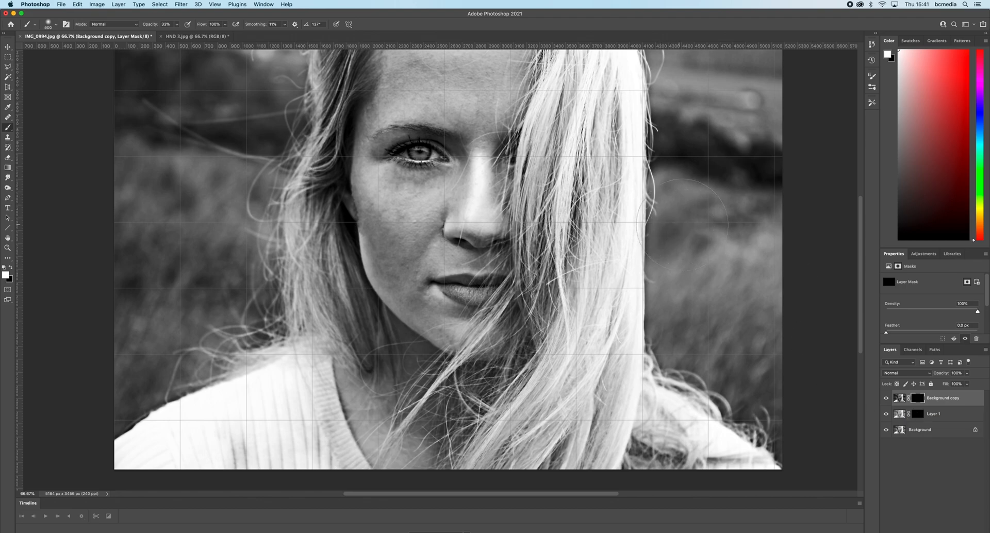
key(bracketright)
key(bracketright)
key(bracketright)
key(bracketright)
key(bracketright)
key(bracketright)
key(bracketright)
drag(721, 101, 779, 395)
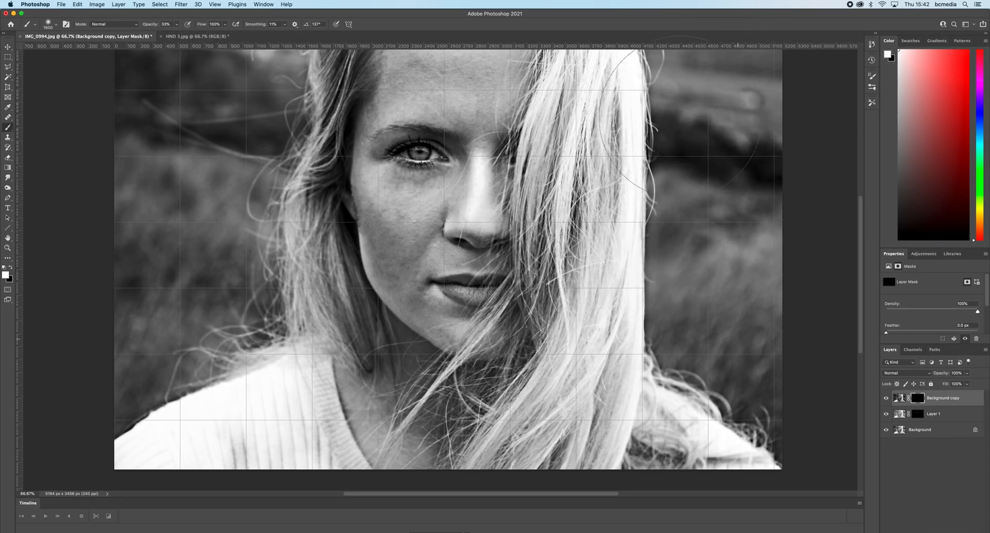
mouse_move(722, 73)
mouse_down()
mouse_move(733, 202)
mouse_move(768, 405)
mouse_up()
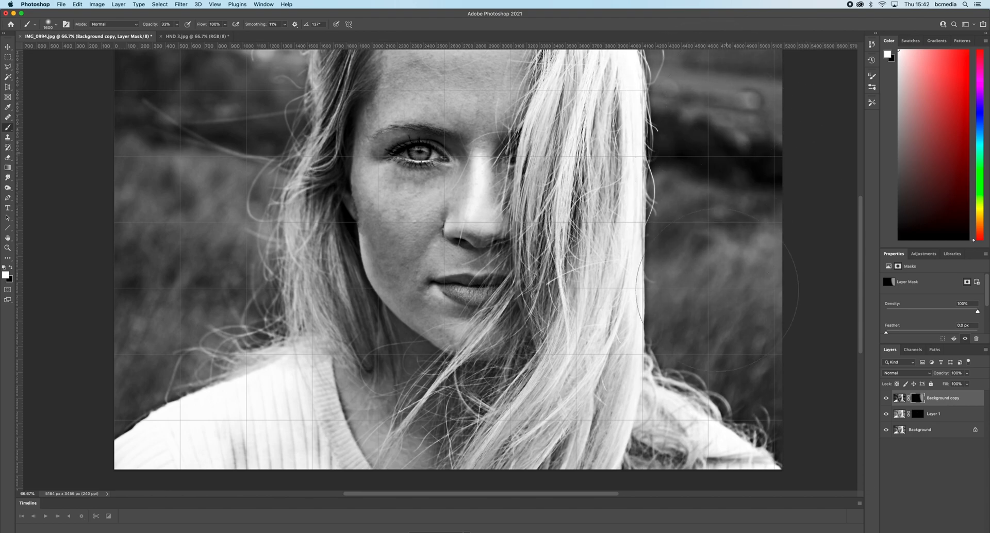
mouse_move(227, 87)
mouse_down()
mouse_move(204, 79)
mouse_move(147, 336)
mouse_move(155, 264)
mouse_move(216, 123)
mouse_move(199, 297)
mouse_move(219, 331)
mouse_move(220, 295)
mouse_up()
- Paint the darkening over the hair, neck and chest with a smaller brush, and lightly over the forehead at 10% opacity
key(bracketleft)
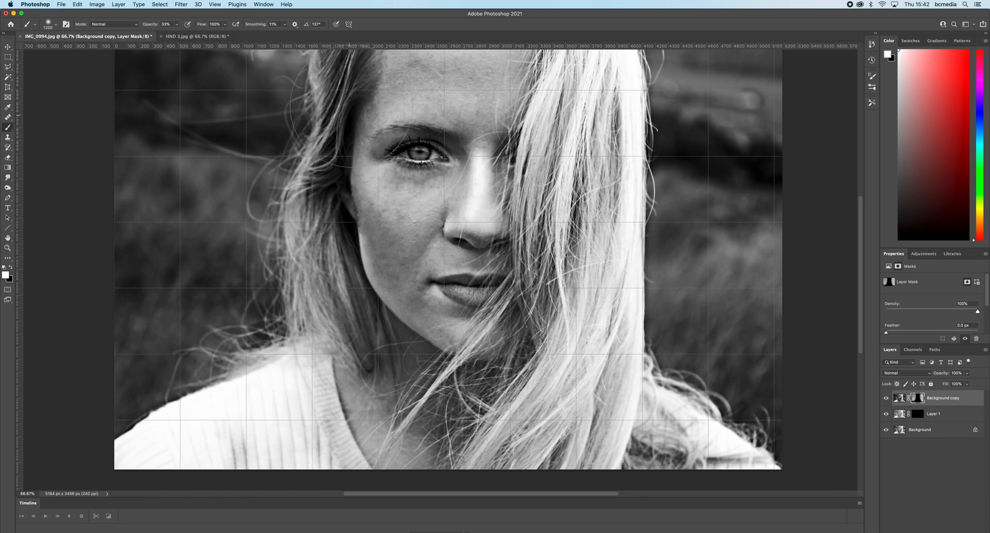
drag(357, 69, 326, 169)
mouse_move(332, 268)
mouse_down()
mouse_move(343, 346)
mouse_move(392, 385)
mouse_move(479, 416)
mouse_up()
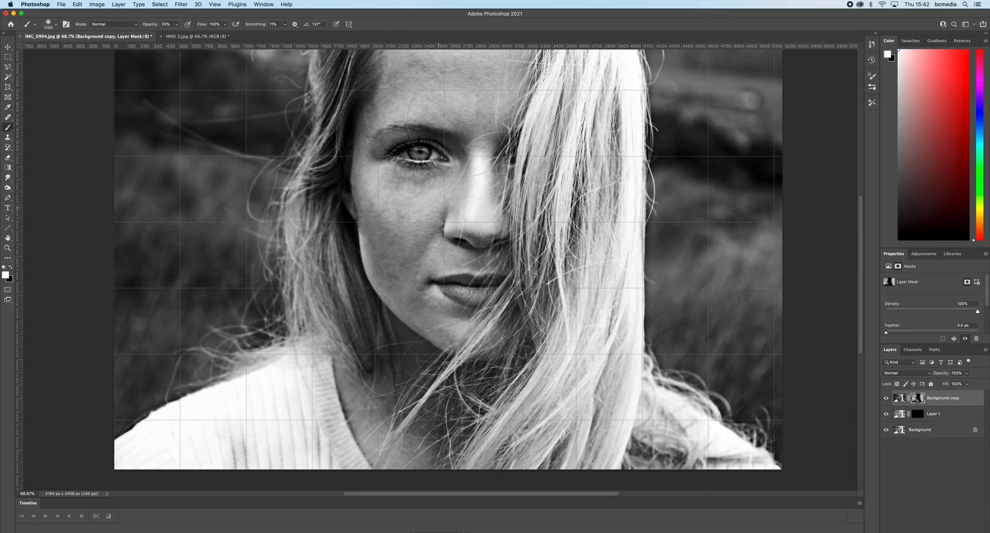
click(177, 25)
click(451, 80)
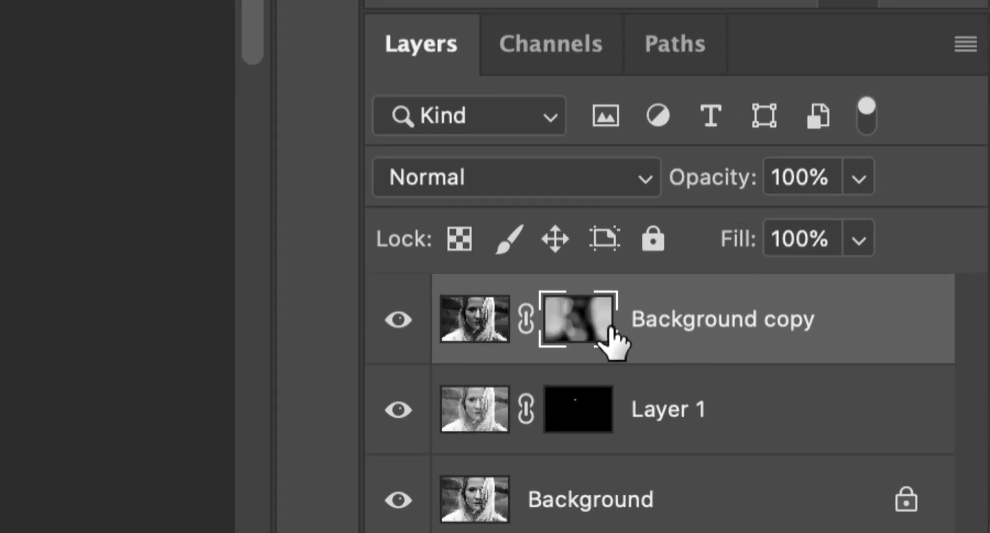
- Make the Background copy's image active instead of its mask and switch to Photo Booth
click(477, 322)
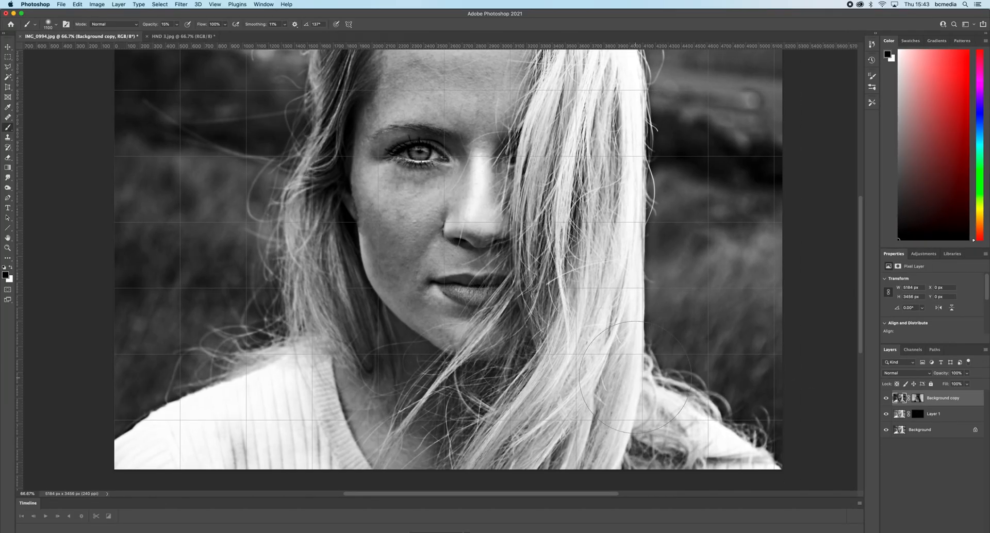
key(super+Tab)
key(super+Tab)
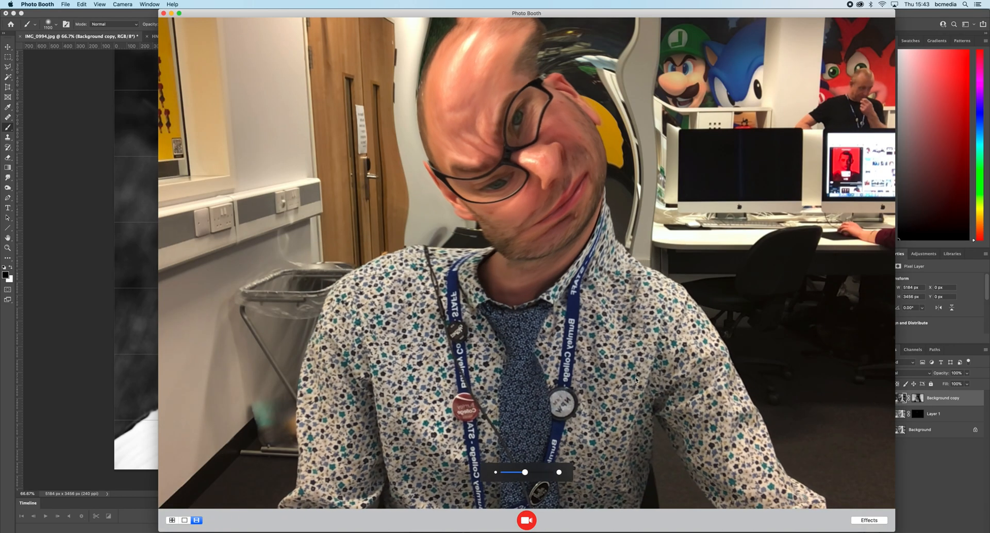